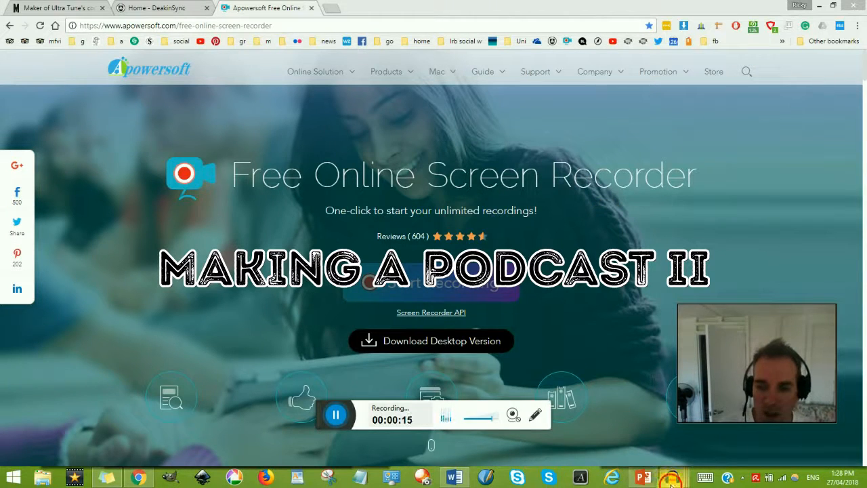
Step: Switch to Audacity, bring up the script document advertising 2.docx in Word, and return to the empty Audacity project
mouse_move(671, 478)
left_click(754, 407)
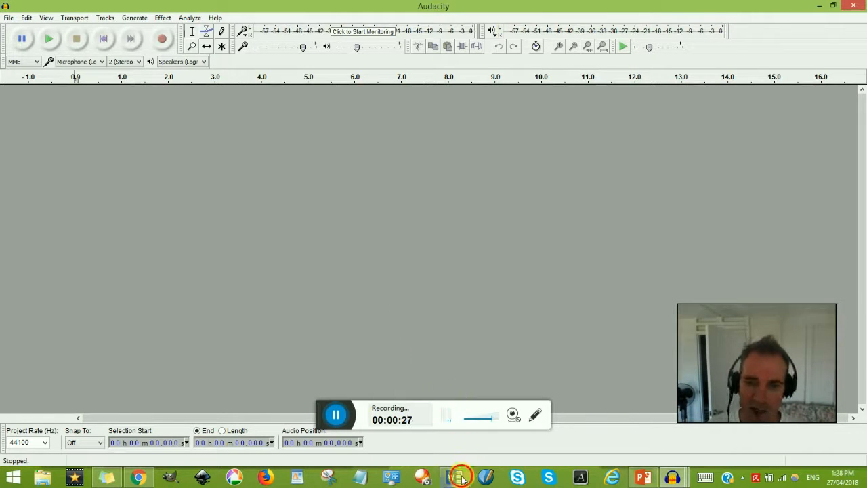
left_click(458, 477)
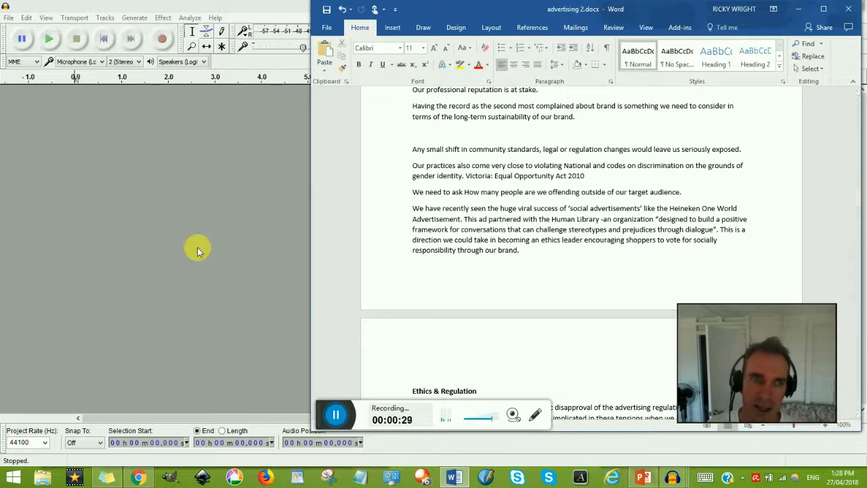
left_click(110, 163)
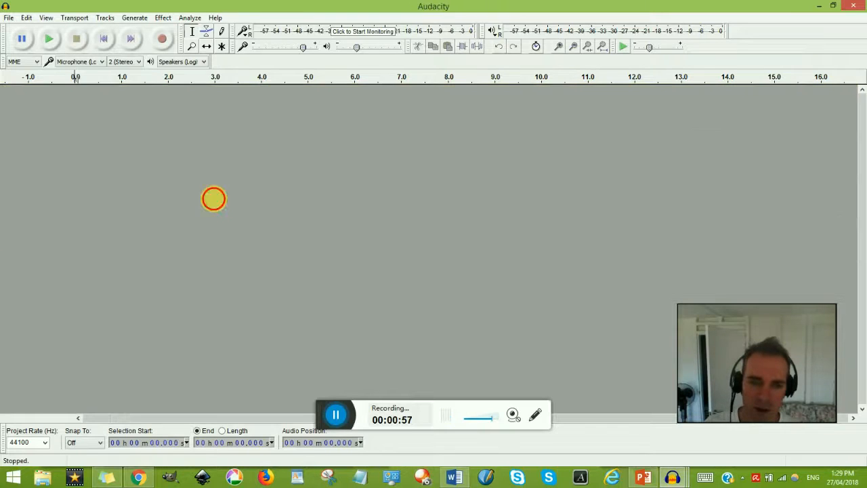
left_click(9, 17)
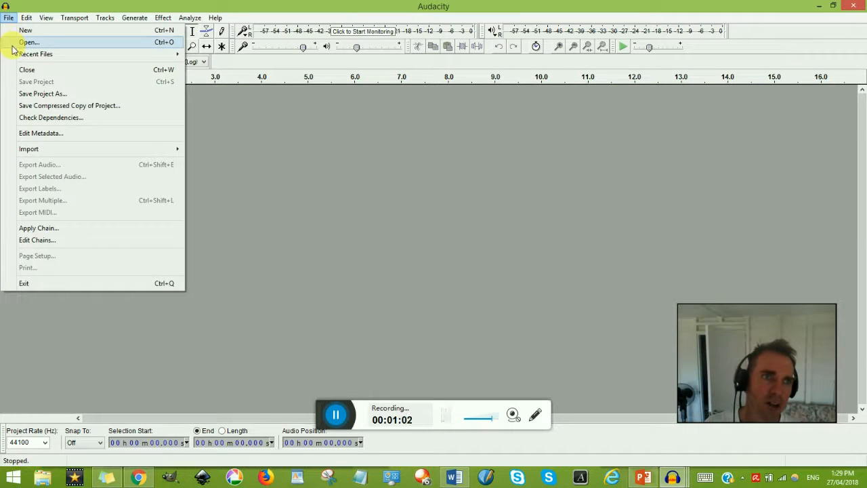
left_click(264, 174)
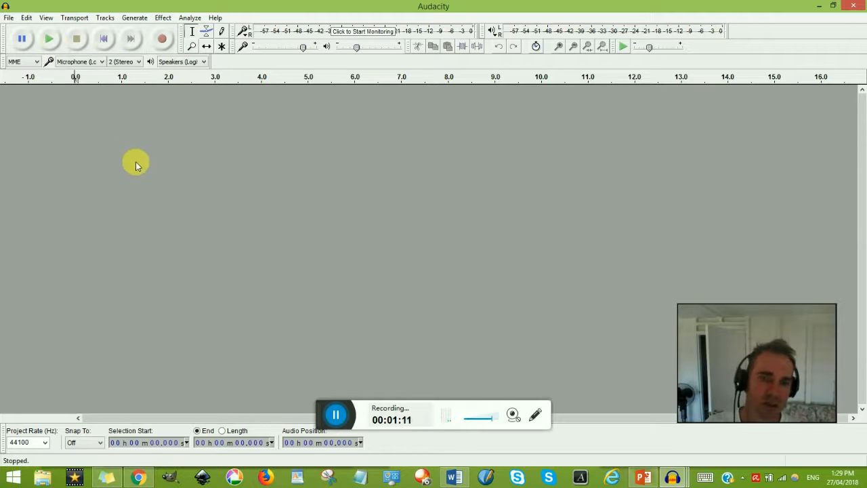
Step: Record about 23 seconds of spoken narration on a new track, pausing at the end before stopping the recording
left_click(160, 42)
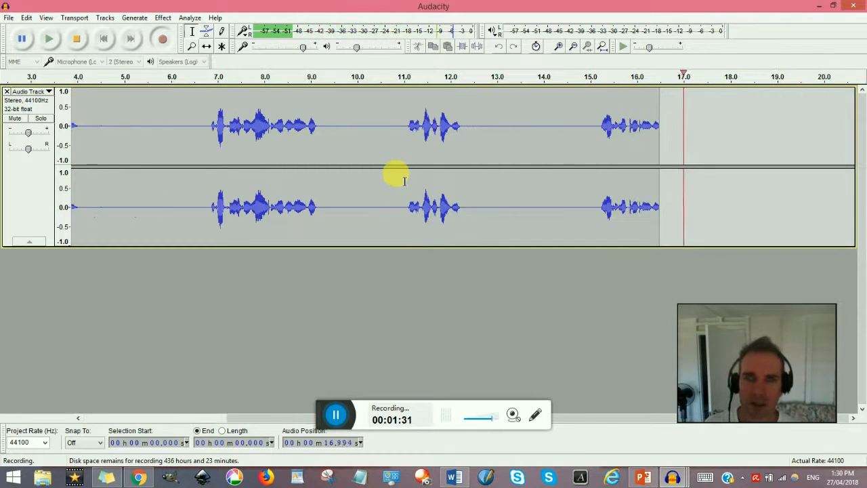
left_click(22, 39)
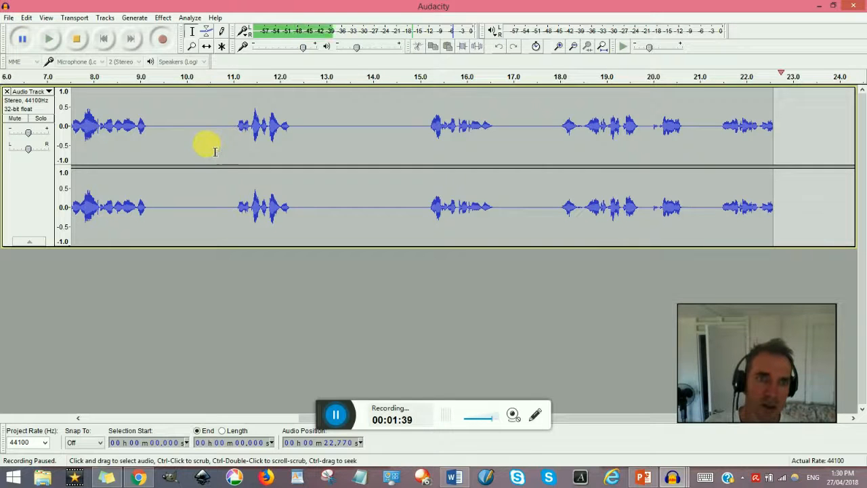
left_click(230, 134)
left_click_drag(232, 133, 166, 128)
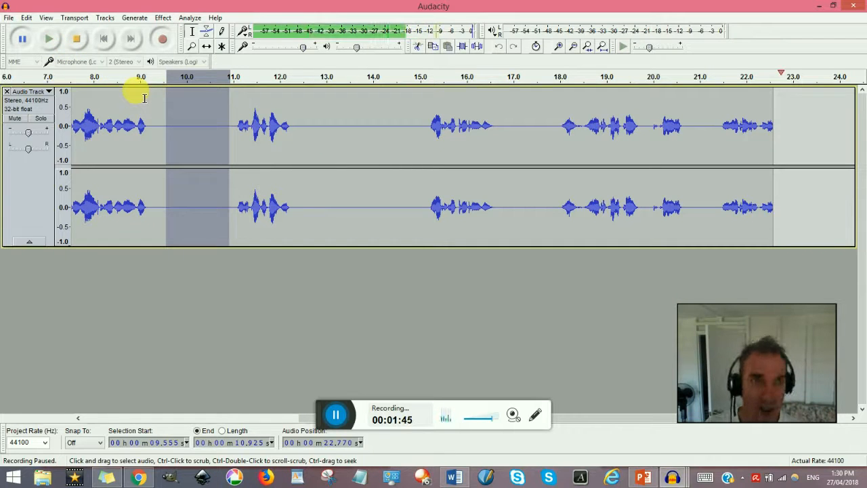
left_click(77, 40)
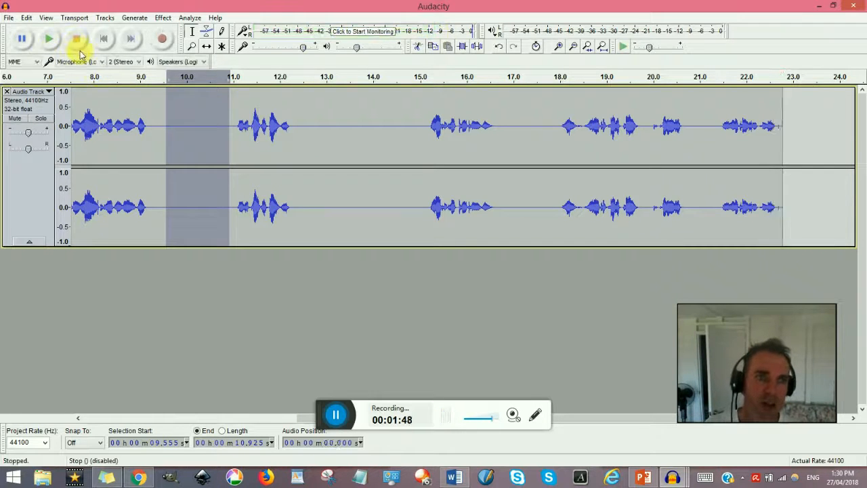
Step: Delete the silent gaps between phrases in the recording, at about 9.3–10.9 s, 11–13 s and 13–14 s
left_click(330, 138)
left_click_drag(229, 129, 165, 129)
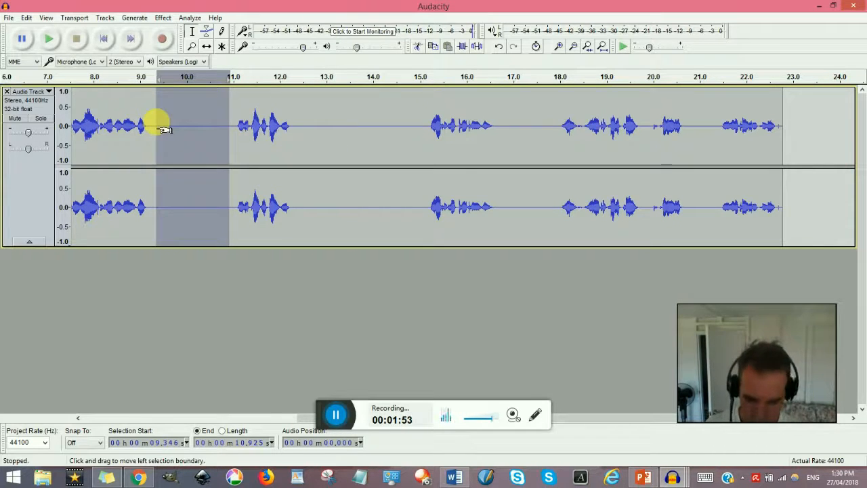
key("Delete")
left_click_drag(235, 130, 339, 130)
key("Delete")
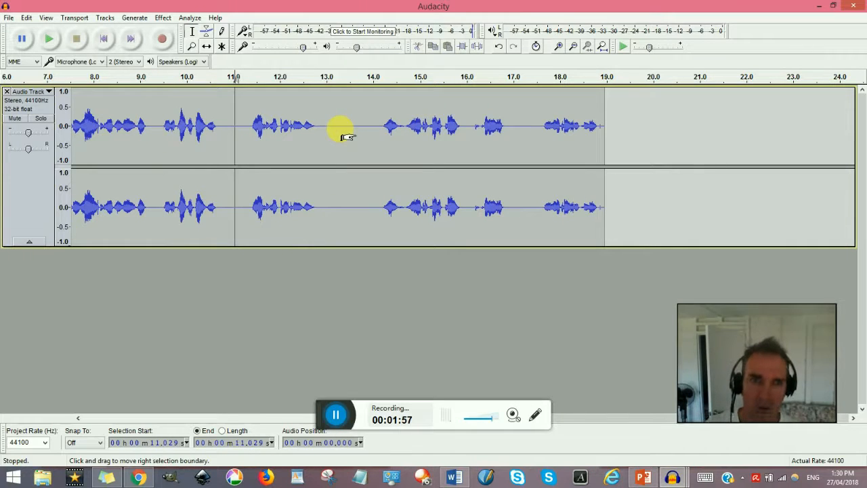
left_click_drag(325, 128, 372, 129)
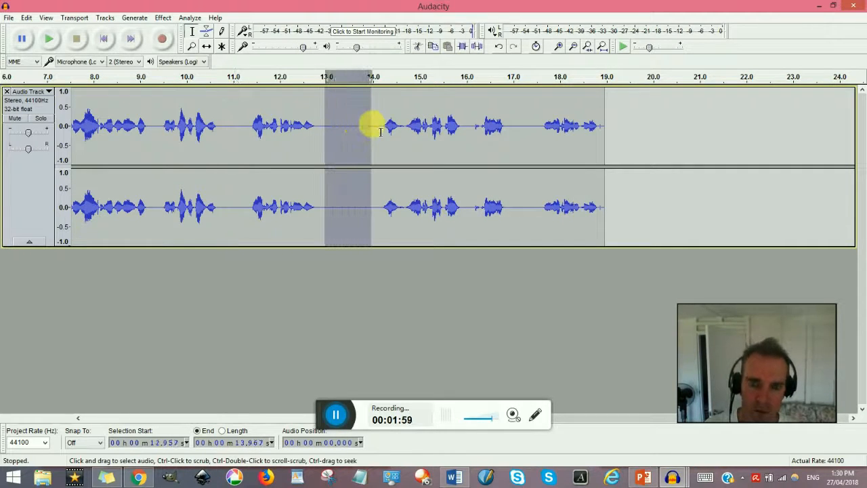
key("Delete")
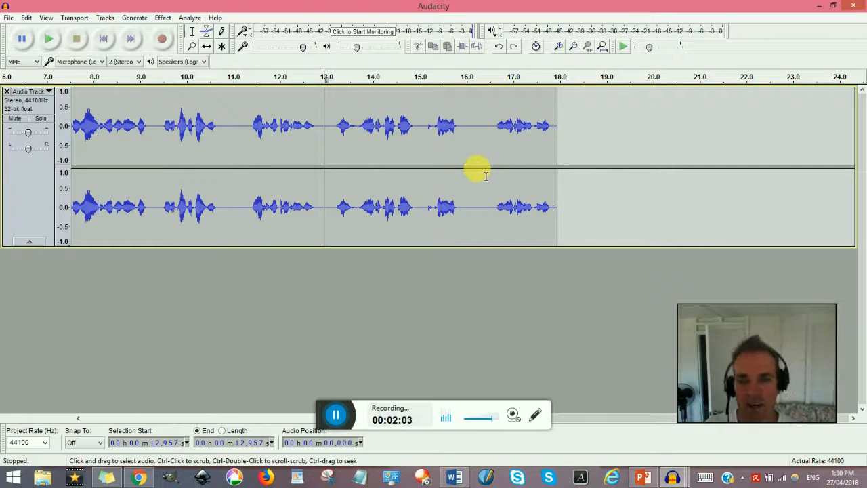
left_click(337, 415)
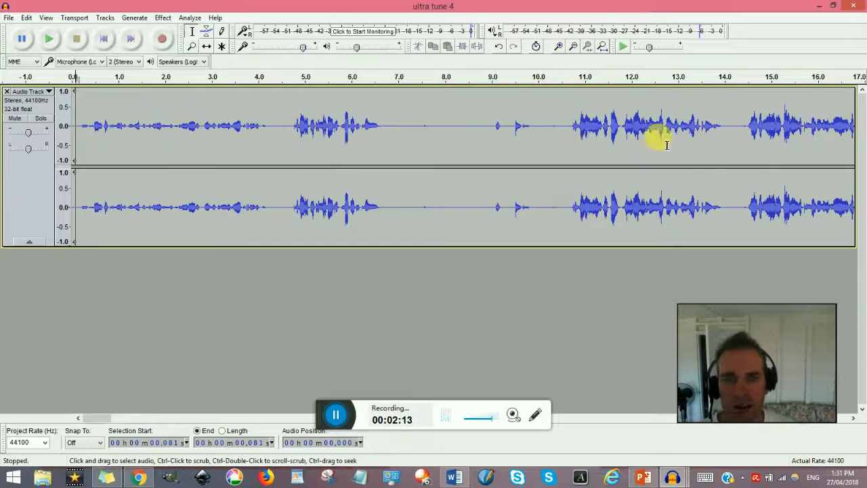
Step: Apply the Compressor to the whole ultra tune 4 track with a -12 dB threshold, -40 dB noise floor and 2:1 ratio
left_click(162, 22)
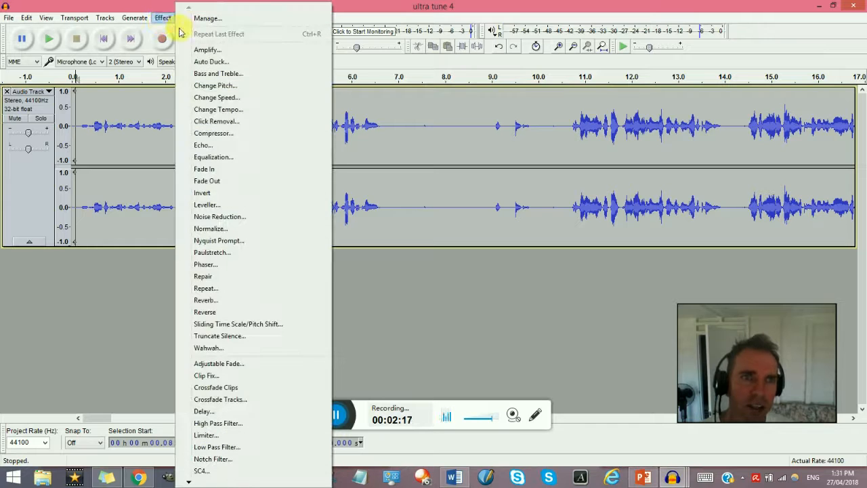
left_click(234, 134)
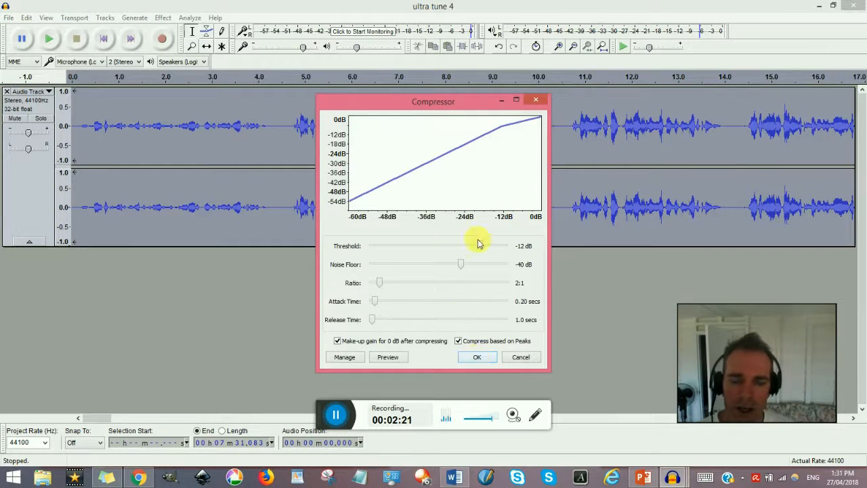
left_click(483, 363)
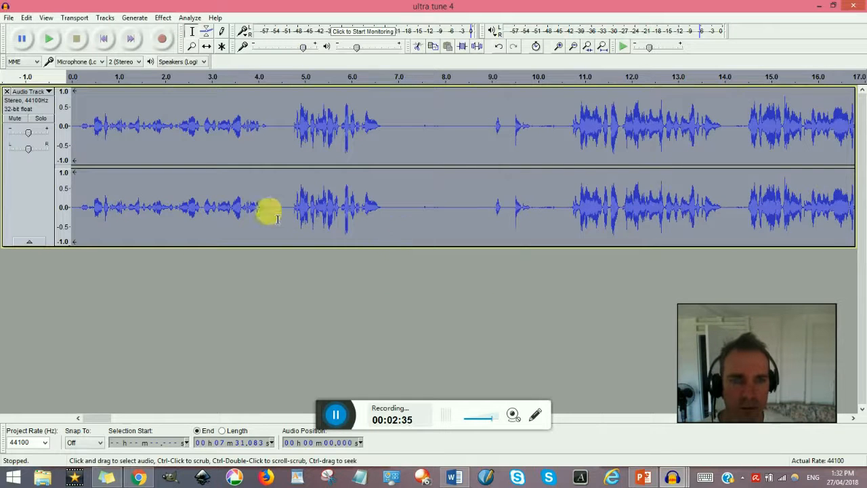
left_click(183, 154)
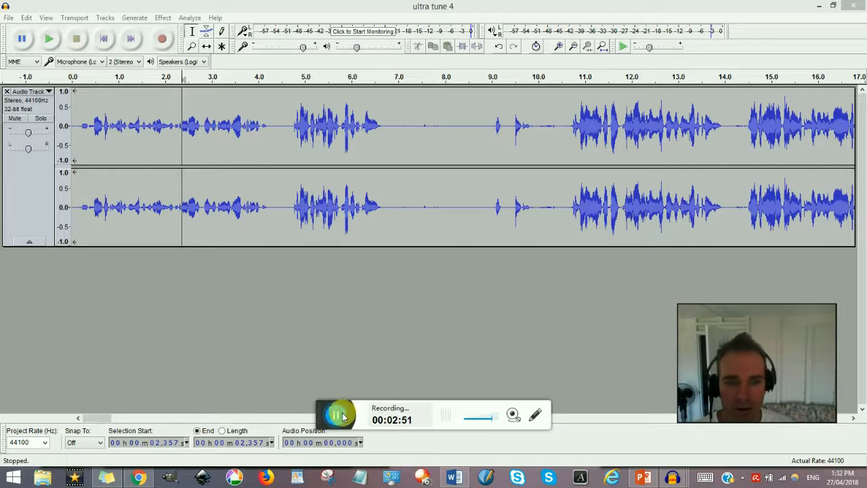
Step: Amplify the quiet opening section, from about 0.1 to 4.4 seconds, by 5 dB
left_click(252, 185)
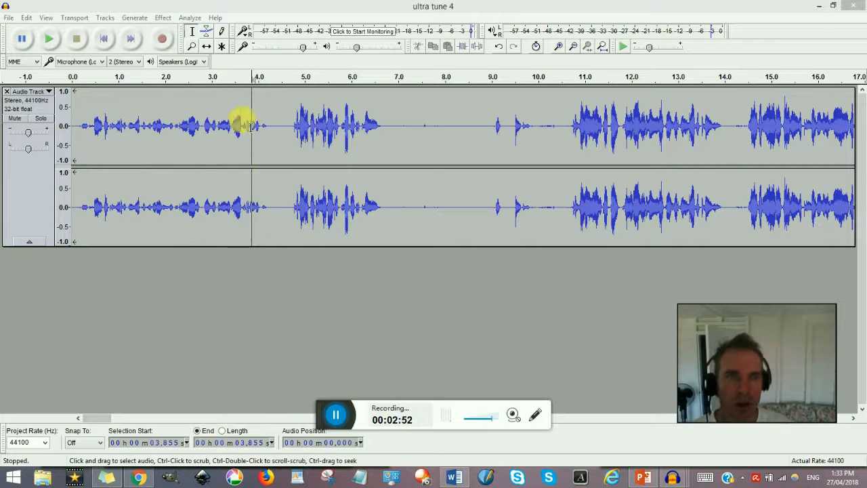
left_click(190, 36)
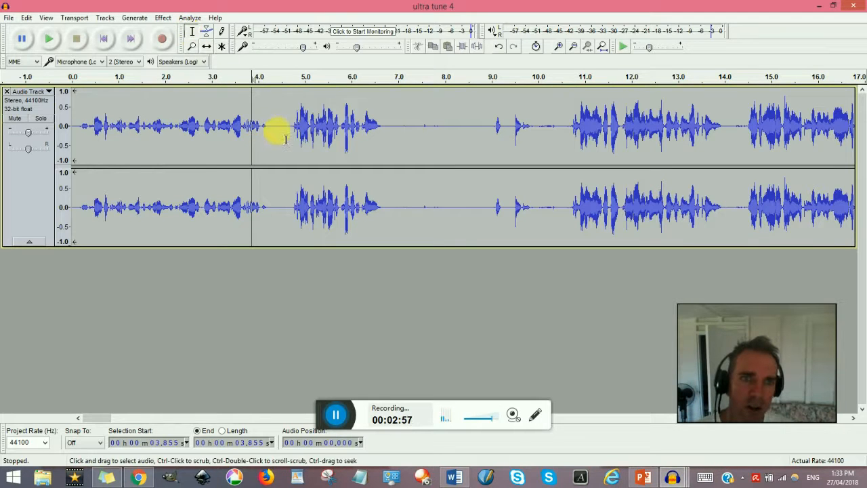
left_click_drag(275, 128, 79, 124)
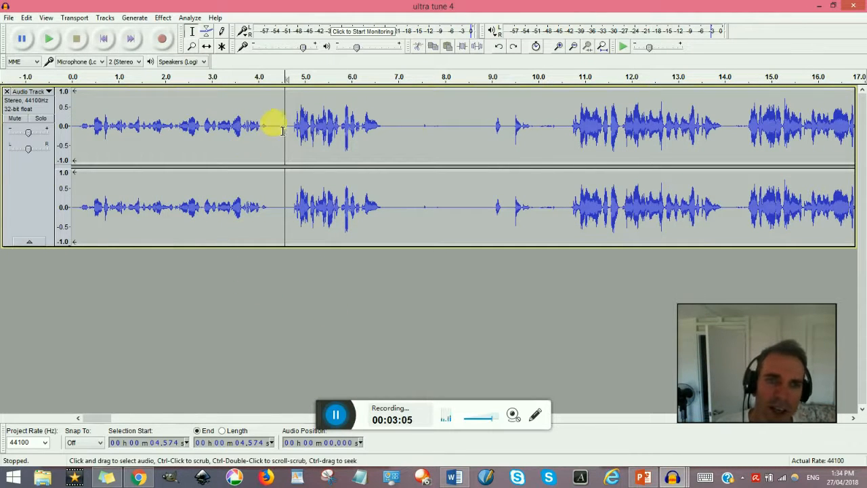
left_click_drag(275, 128, 87, 131)
left_click(163, 18)
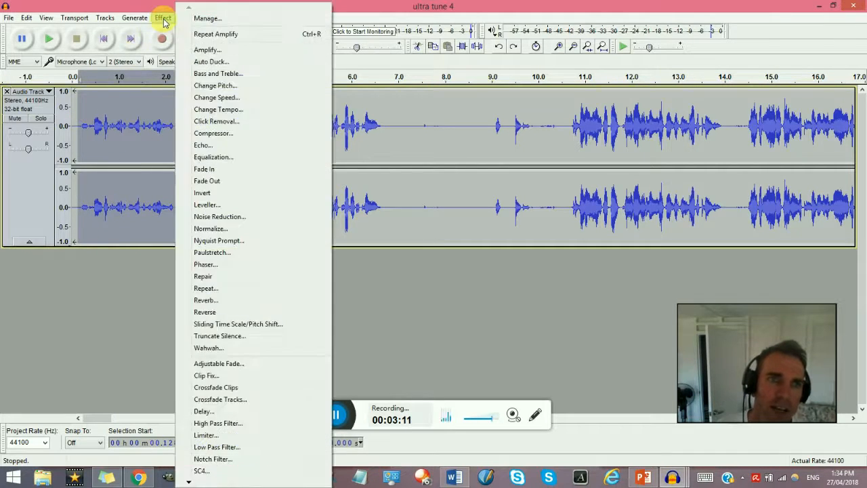
left_click(212, 50)
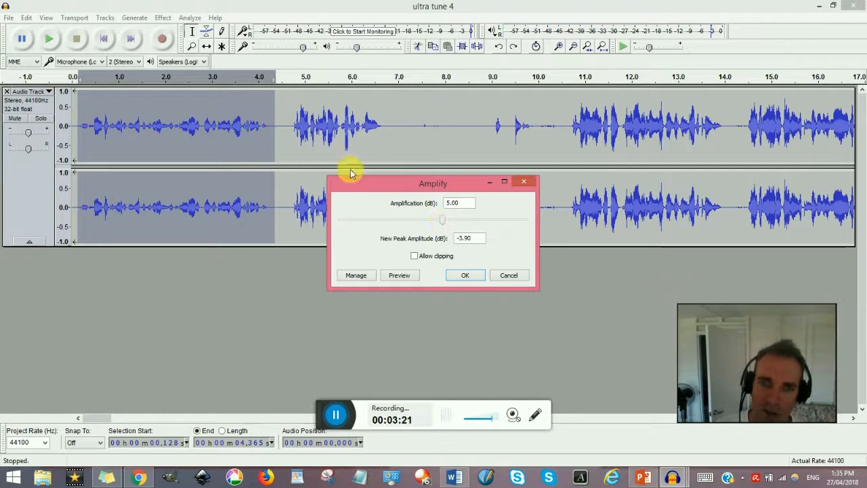
left_click(465, 275)
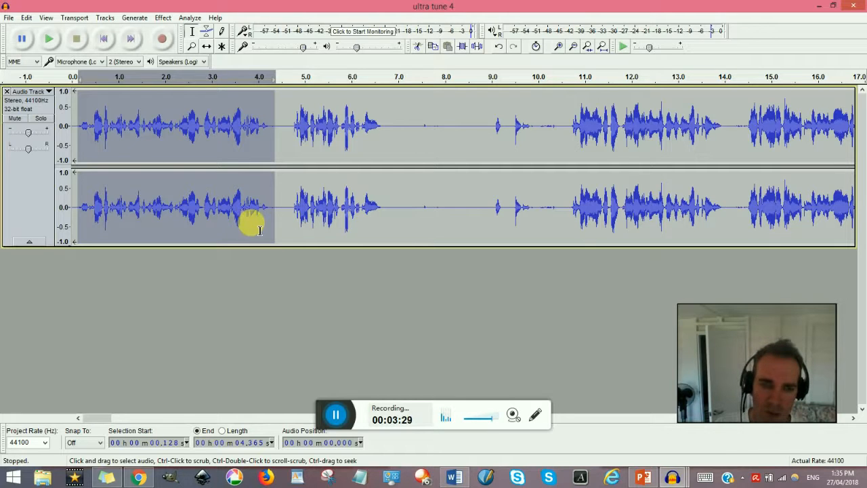
left_click(339, 417)
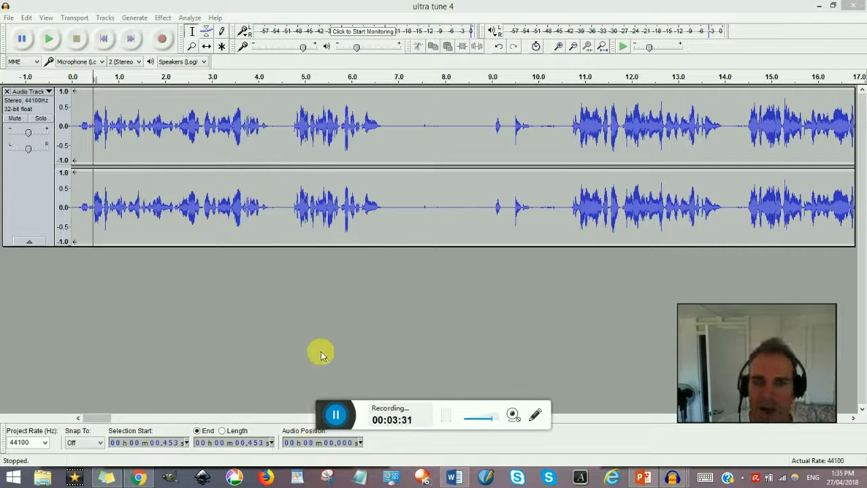
Step: Delete the silence at about 4.2–4.7 s and shorten the pauses between about 6 and 8 s
left_click(269, 126)
left_click_drag(269, 126, 288, 127)
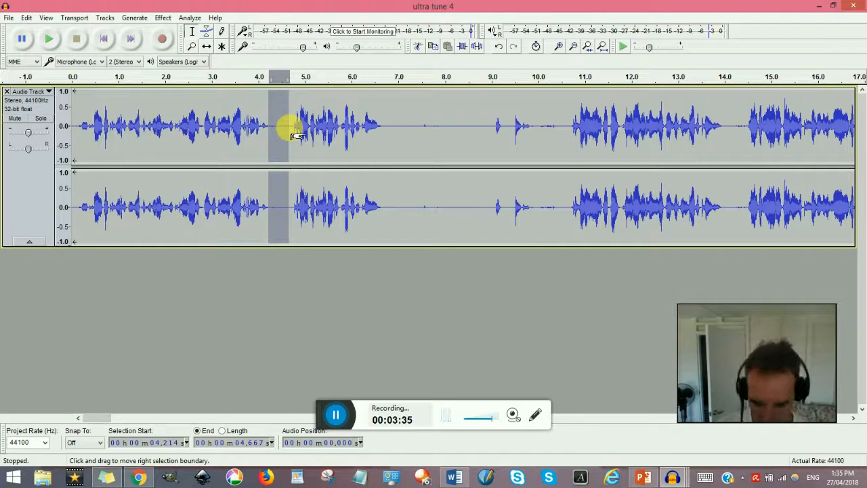
key("Delete")
left_click_drag(372, 132, 454, 129)
key("Delete")
key("Delete")
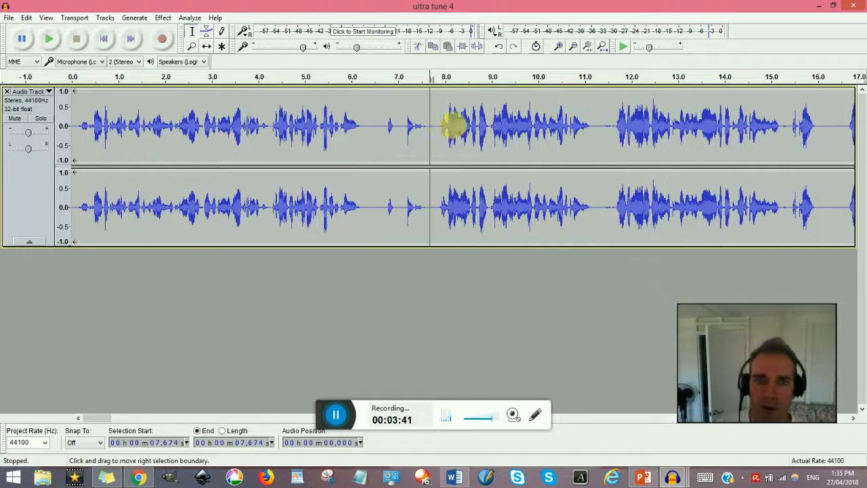
Step: Delete the silence at about 6.2–6.6 s and trim the pause at about 10.8–11.2 s
left_click_drag(364, 127, 383, 129)
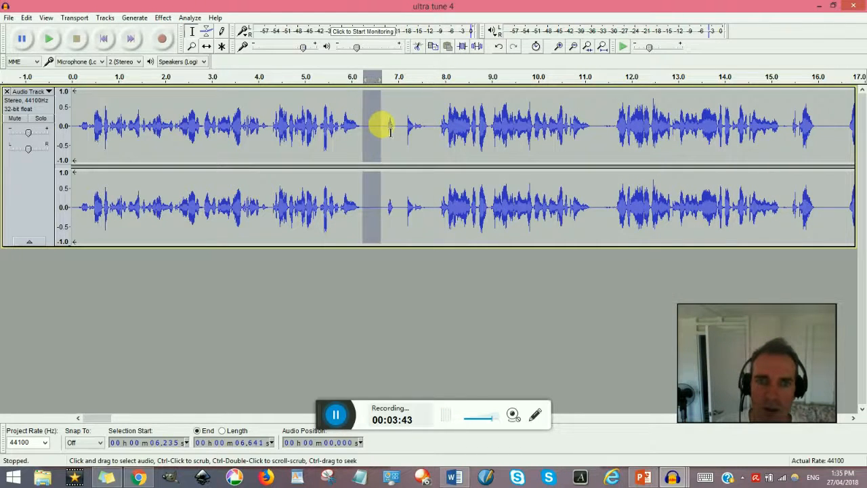
key("Delete")
left_click(593, 210)
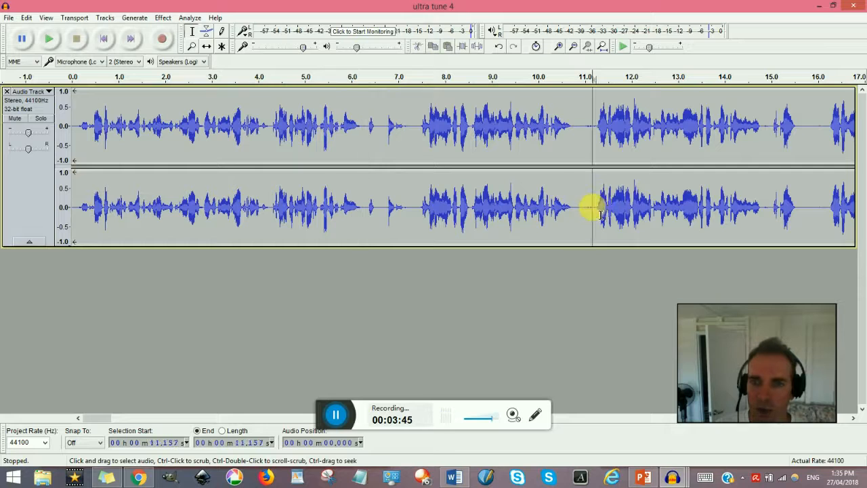
left_click_drag(594, 210, 577, 204)
key("Delete")
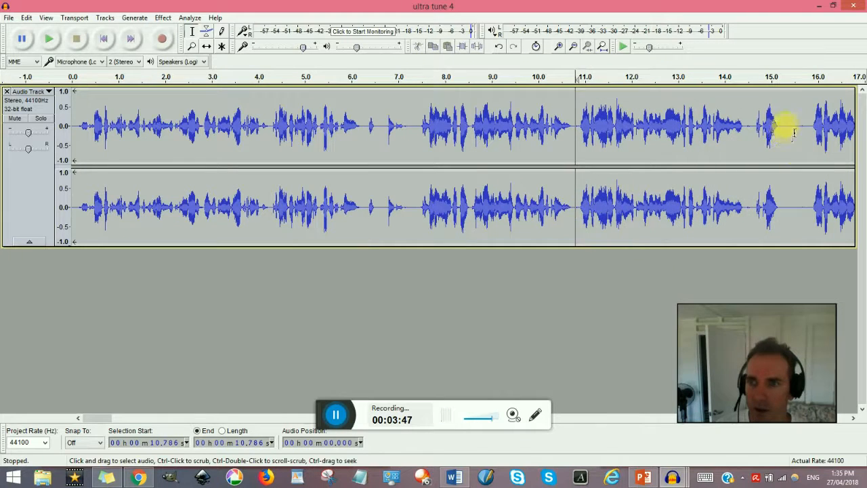
Step: Trim the silent pauses between phrases in the stretch from about 29 to 39 seconds
left_click_drag(107, 416, 140, 414)
left_click(562, 128)
left_click_drag(317, 203, 347, 205)
key("Delete")
left_click_drag(532, 126, 573, 126)
key("Delete")
left_click_drag(680, 127, 704, 126)
key("Delete")
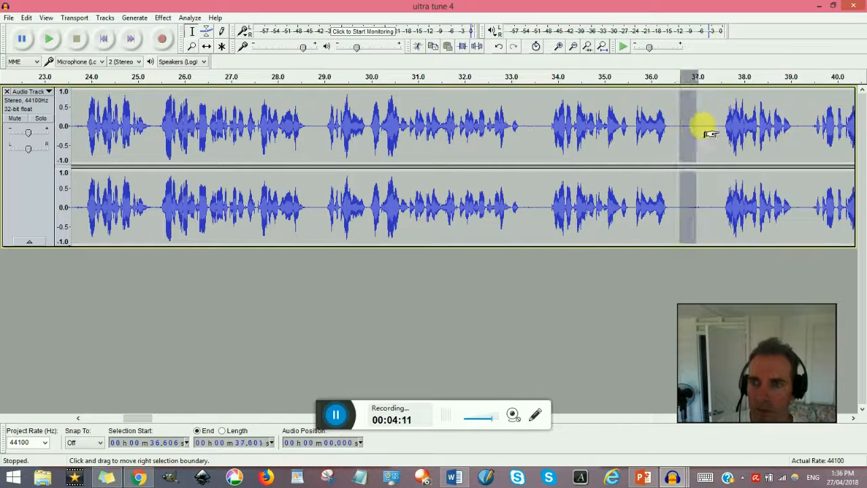
key("Delete")
left_click_drag(768, 128, 775, 129)
key("Delete")
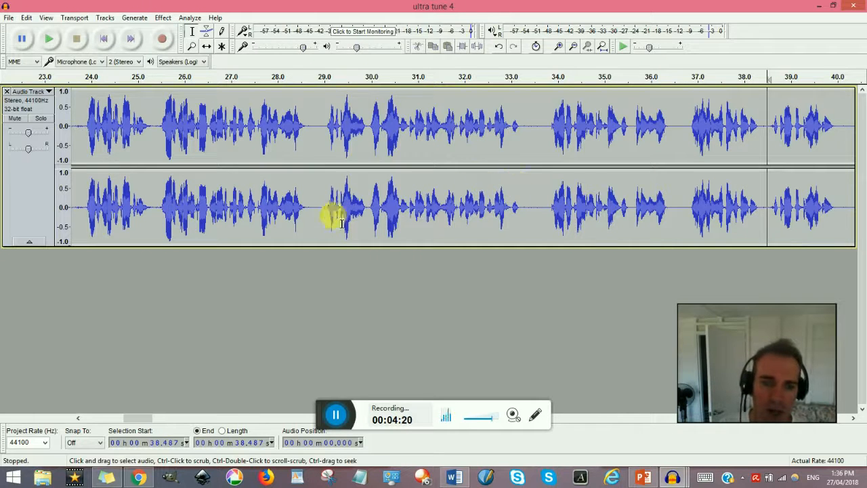
left_click(338, 415)
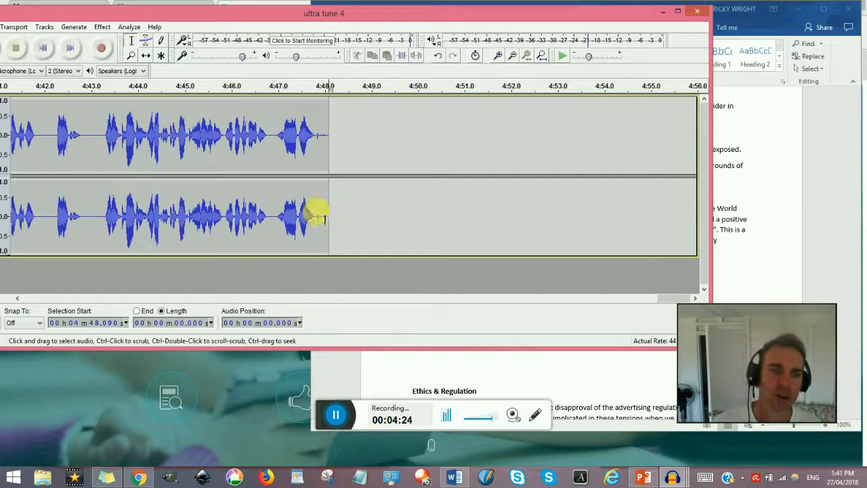
Step: Move the project window fully into view and briefly play the ultra tune 5 track from about 0.3 seconds
left_click_drag(276, 11, 398, 12)
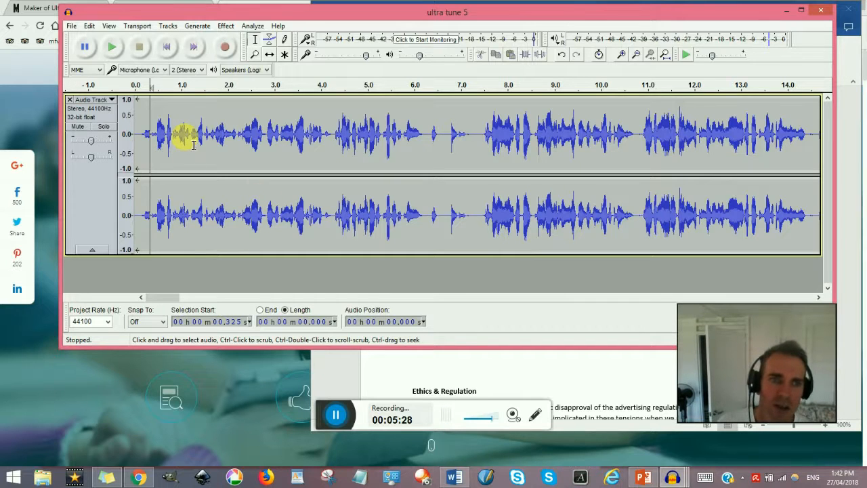
key("space")
key("space")
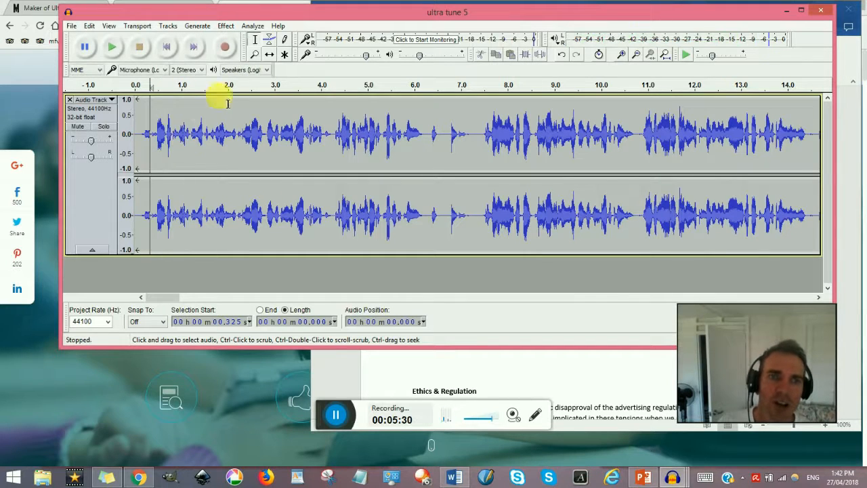
Step: Look through the available playback devices without changing the choice, and briefly play the track from about 0.3 seconds
left_click(265, 71)
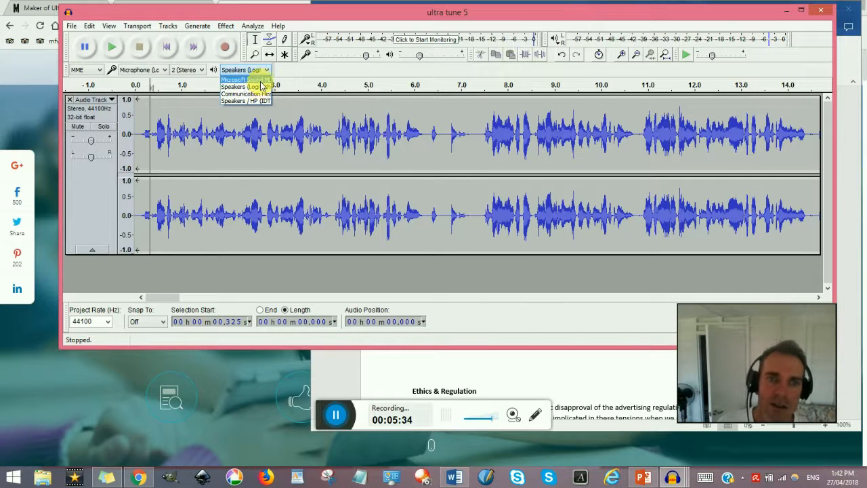
left_click(320, 79)
key("space")
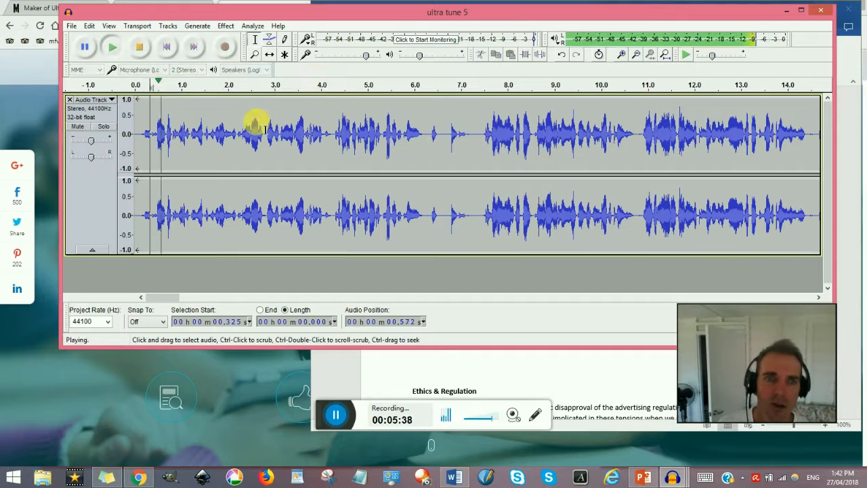
key("space")
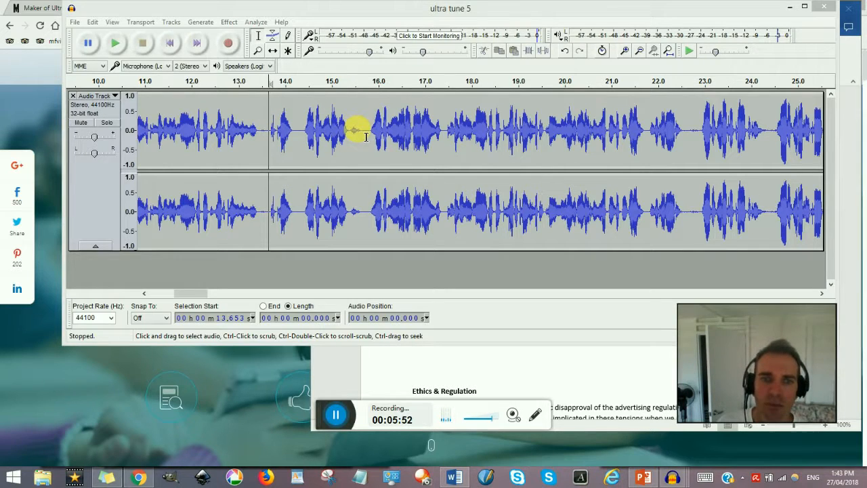
Step: Listen to the phrase starting at about 13.7 seconds and delete the section from about 13.6 to 15.8 seconds
left_click(273, 130)
key("space")
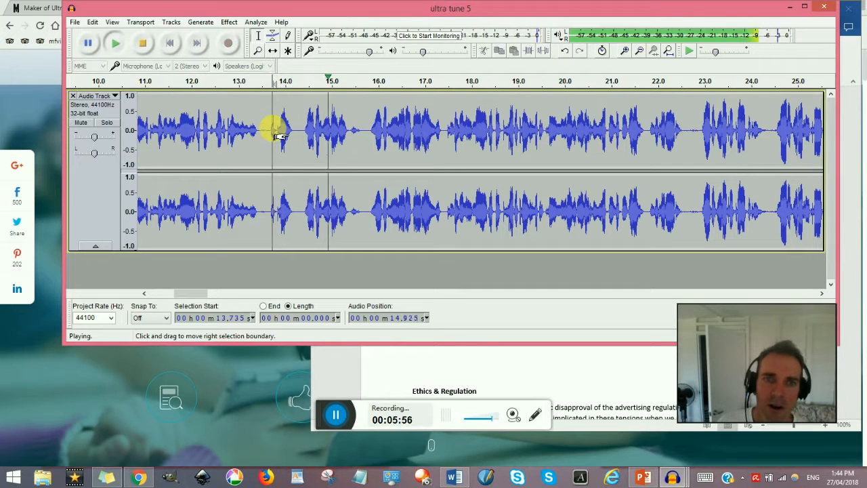
key("space")
left_click(367, 132)
left_click_drag(370, 133, 266, 123)
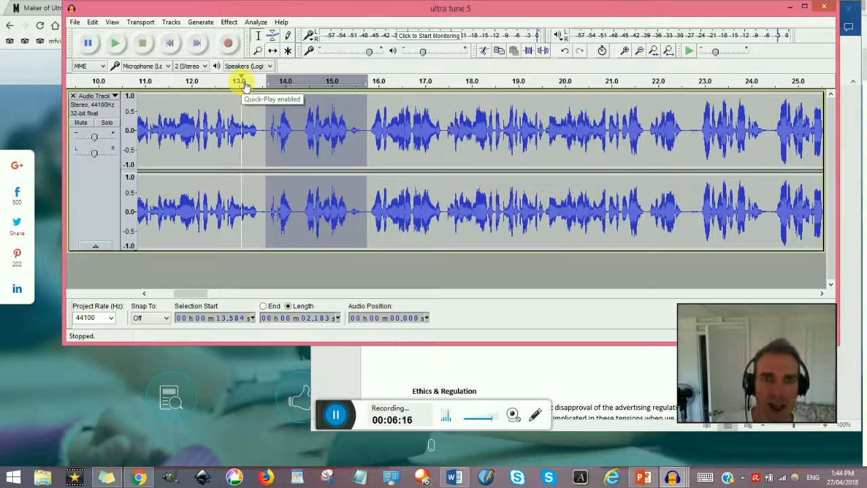
key("Delete")
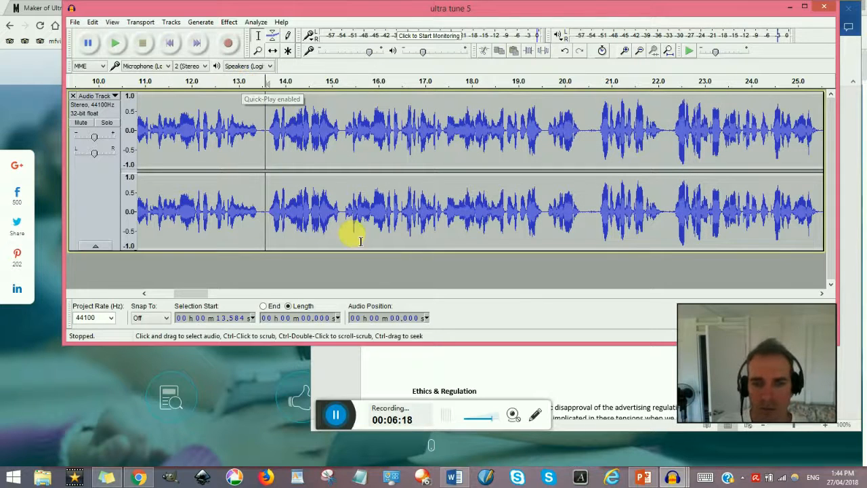
left_click(337, 415)
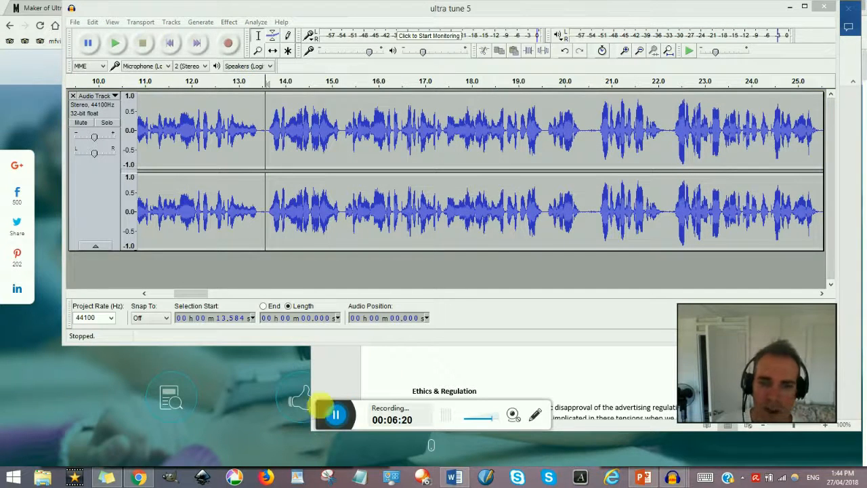